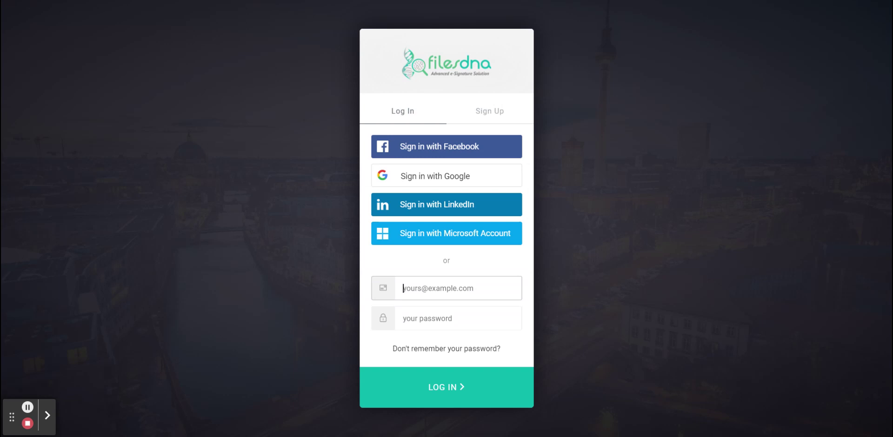
# Step: Switch to the Sign Up form and begin creating a FilesDNA account with Google
pyautogui.click(479, 113)
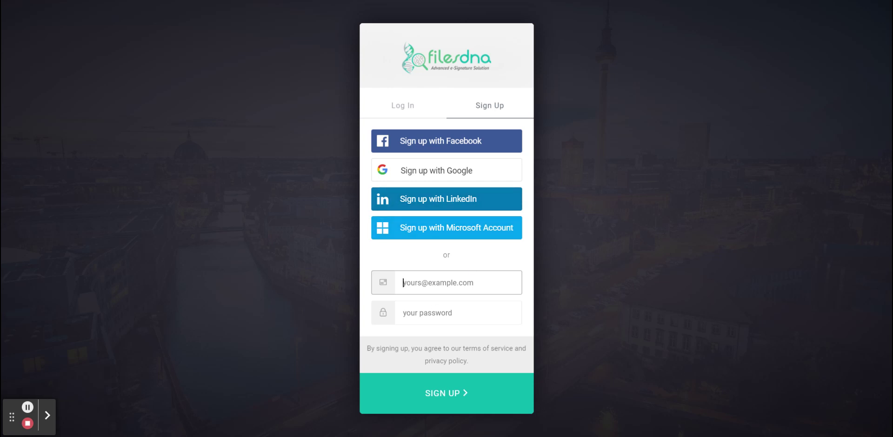
pyautogui.click(449, 171)
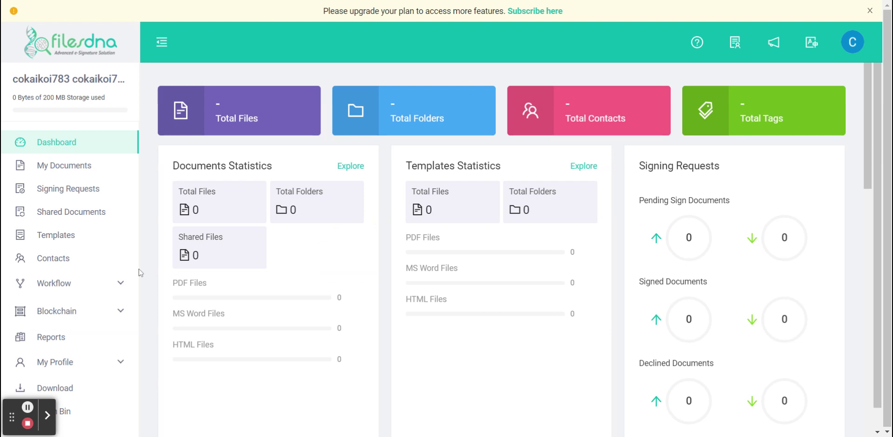
# Step: Autofill Account Settings with the saved full name, phone number and address, then submit
pyautogui.click(94, 364)
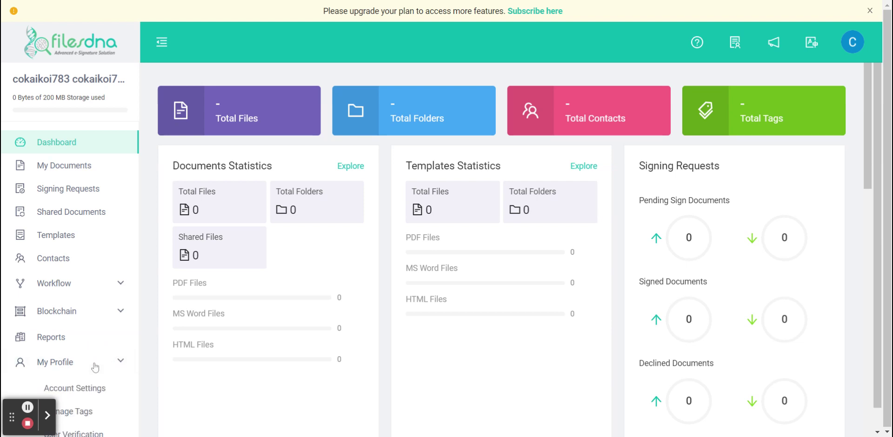
pyautogui.click(98, 391)
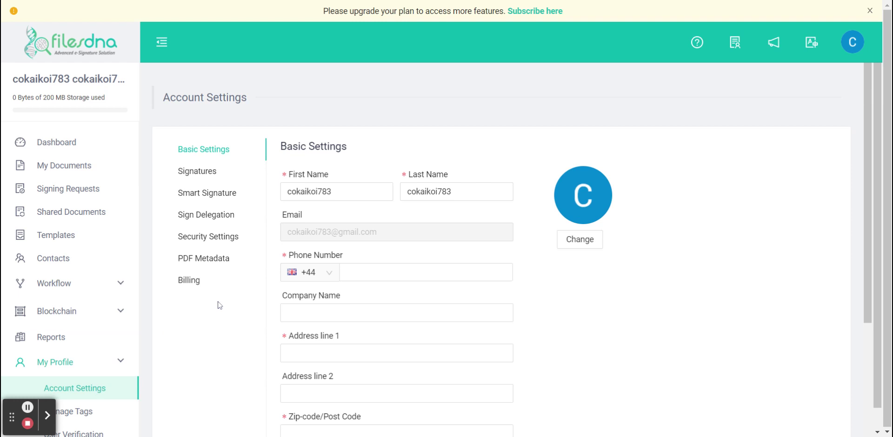
pyautogui.moveTo(333, 191); pyautogui.dragTo(249, 186)
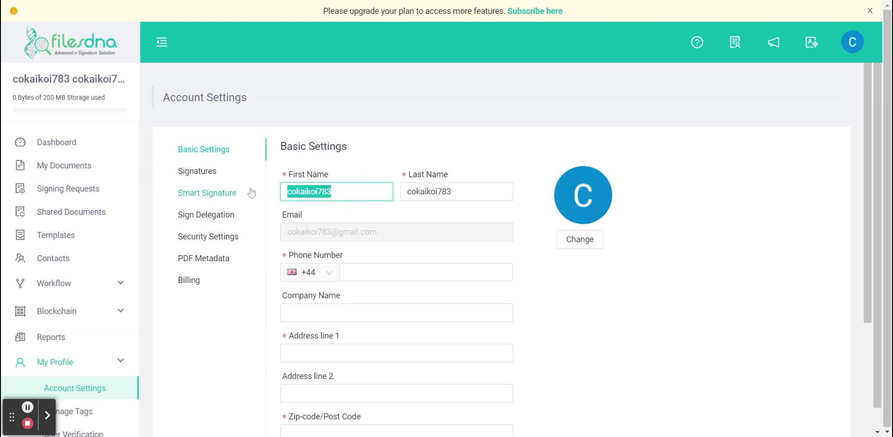
pyautogui.write('connor')
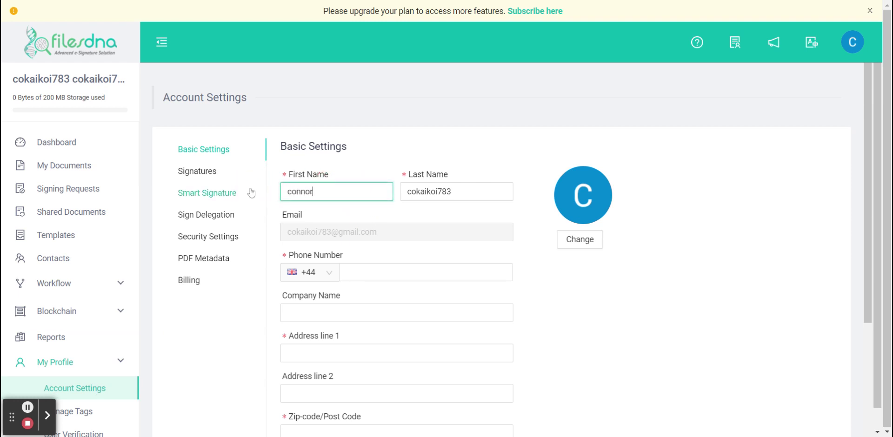
pyautogui.press('Down')
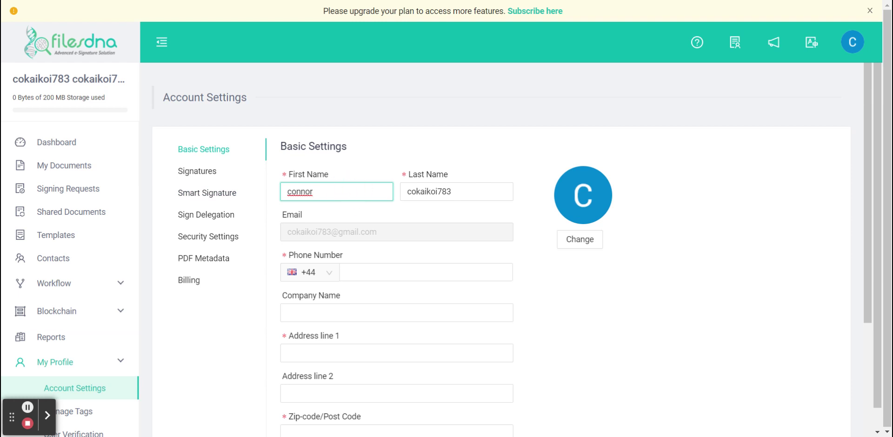
pyautogui.press('Return')
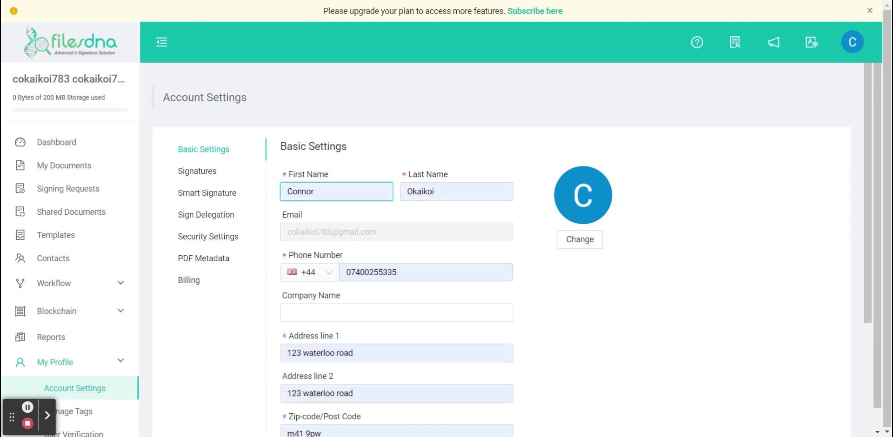
pyautogui.scroll(-4, 308, 360)
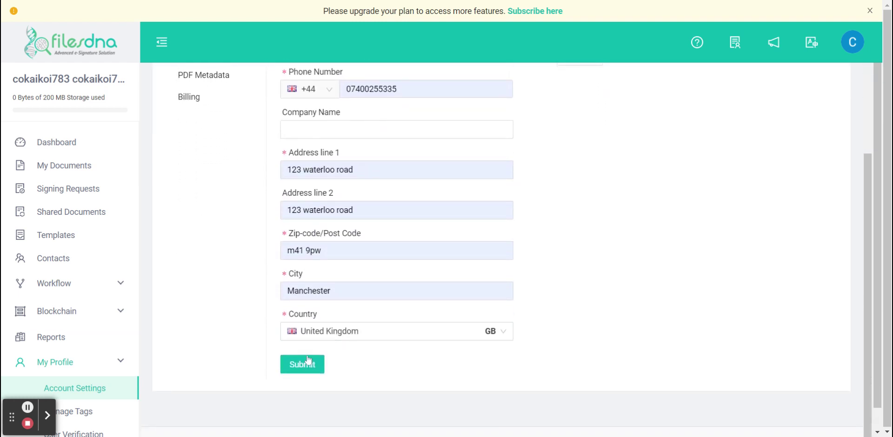
pyautogui.click(314, 372)
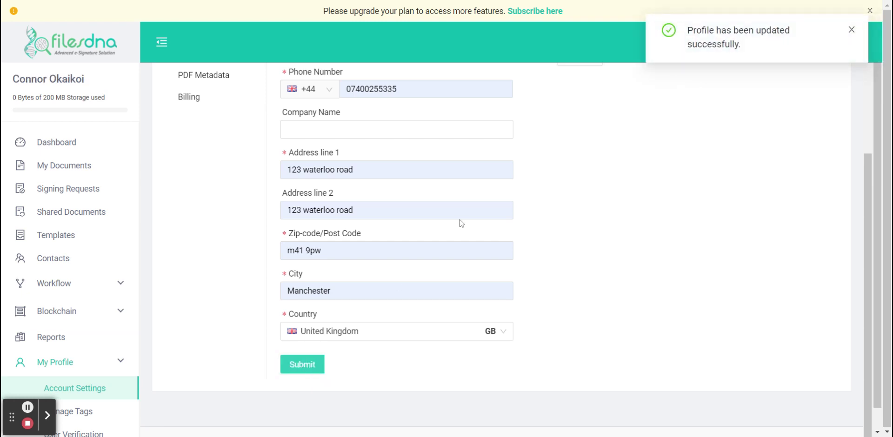
pyautogui.scroll(4, 549, 198)
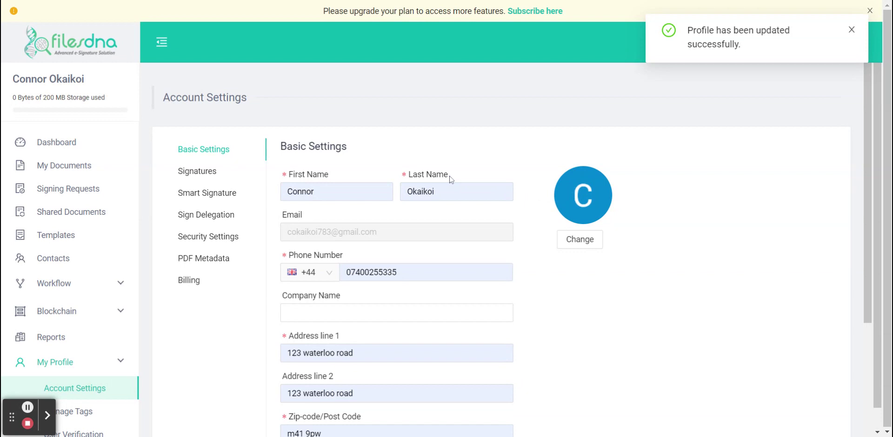
# Step: Start a new signature with Date & Time switched on and the second handwritten style selected
pyautogui.click(197, 177)
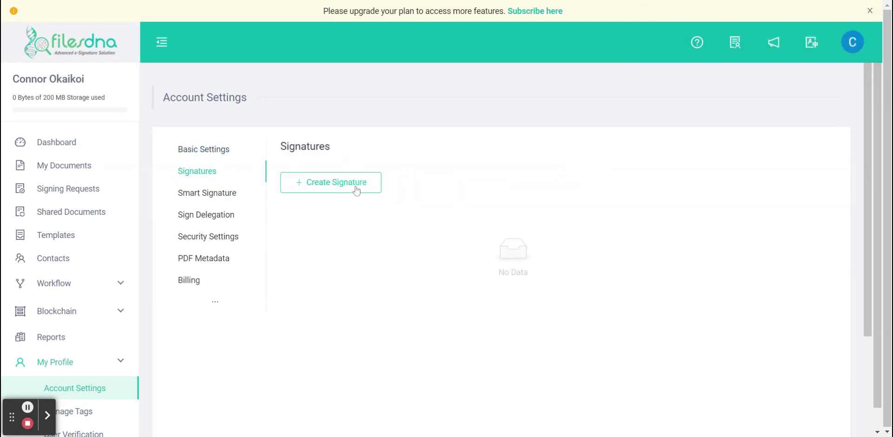
pyautogui.click(357, 186)
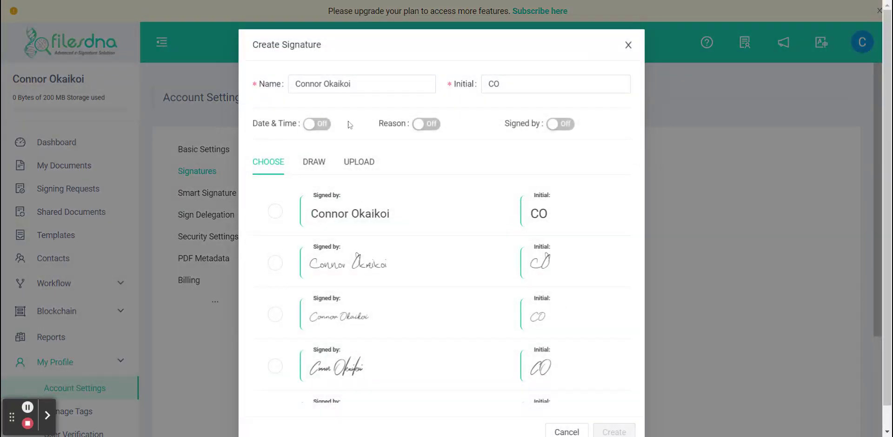
pyautogui.click(318, 127)
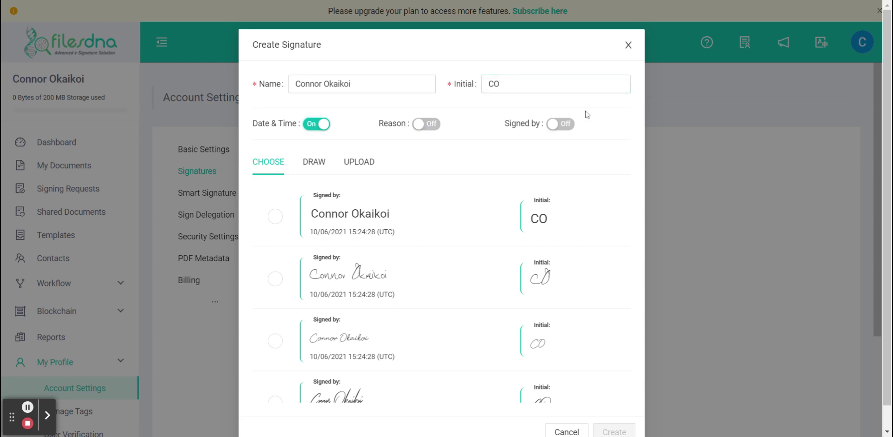
pyautogui.click(277, 284)
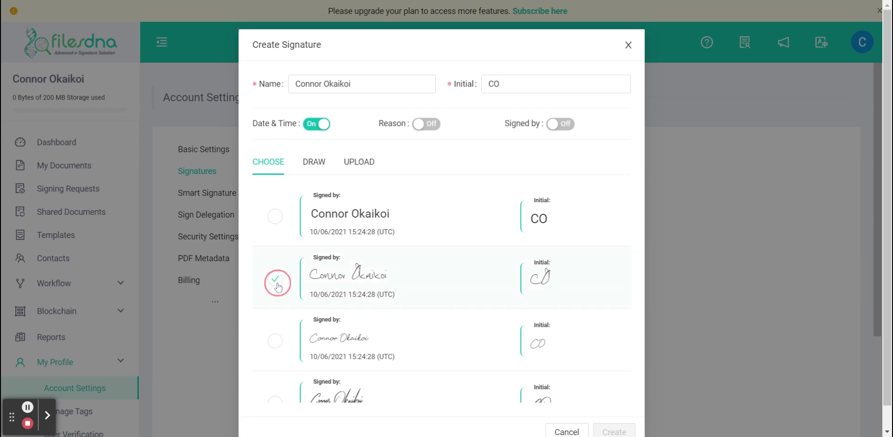
pyautogui.click(314, 161)
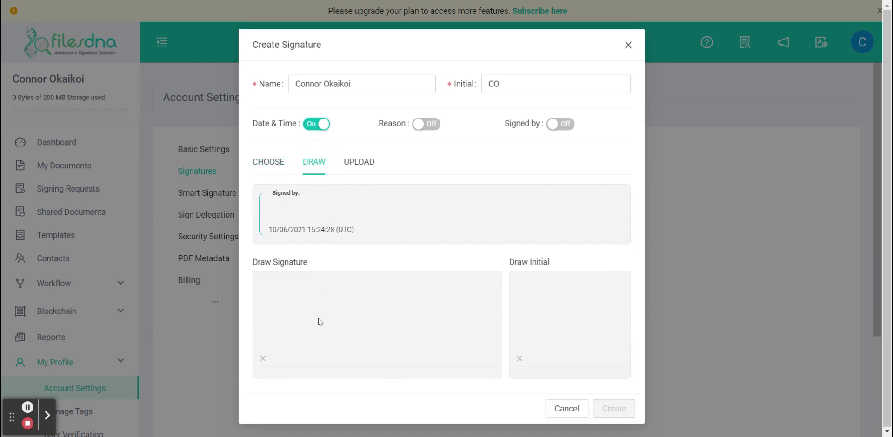
pyautogui.moveTo(355, 309)
pyautogui.mouseDown()
pyautogui.moveTo(325, 345)
pyautogui.moveTo(359, 315)
pyautogui.moveTo(336, 343)
pyautogui.moveTo(409, 335)
pyautogui.moveTo(437, 316)
pyautogui.mouseUp()
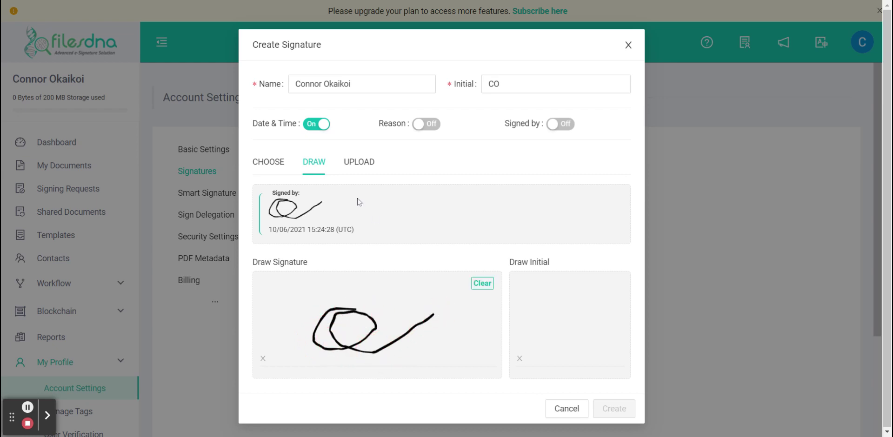
pyautogui.click(356, 164)
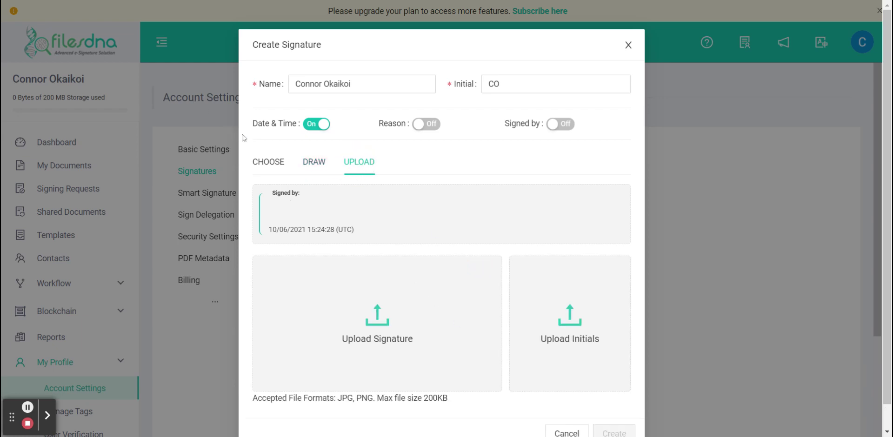
pyautogui.click(267, 162)
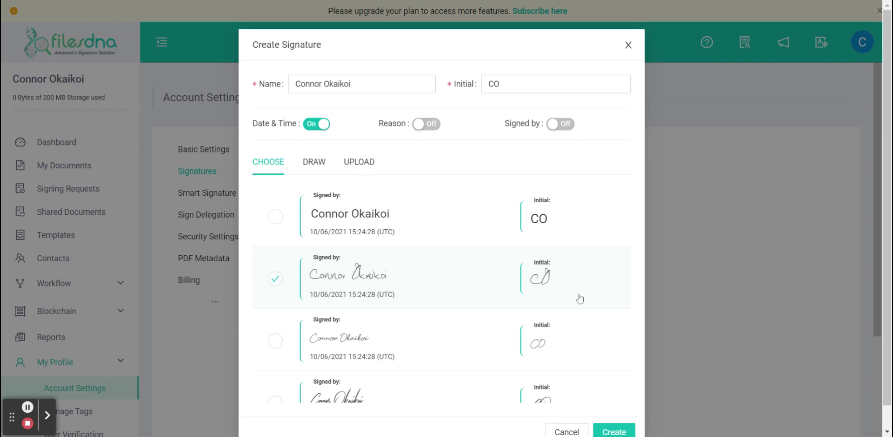
# Step: Create the handwritten date-and-time signature so it's listed as the Default
pyautogui.click(622, 433)
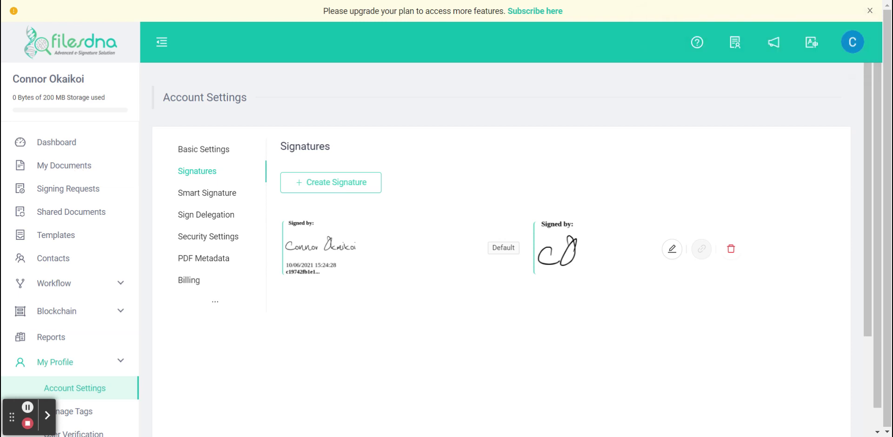
# Step: Upload the NDA - Borderless Security TBS PDF from My Device into My Documents
pyautogui.click(78, 166)
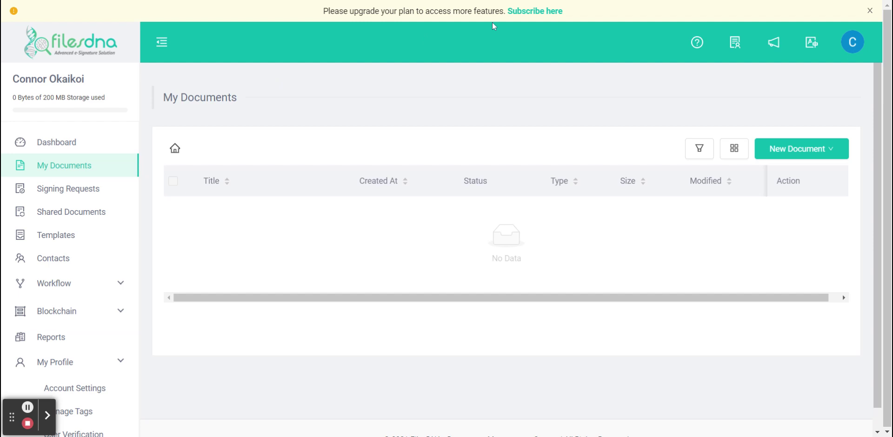
pyautogui.click(836, 153)
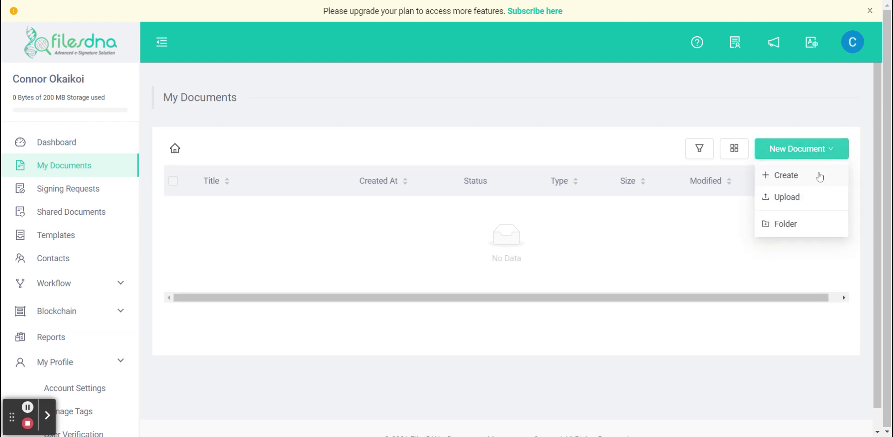
pyautogui.click(800, 206)
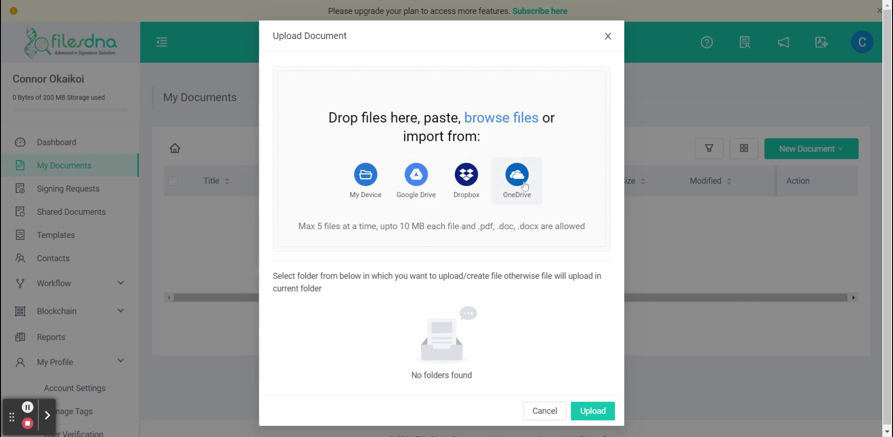
pyautogui.click(364, 182)
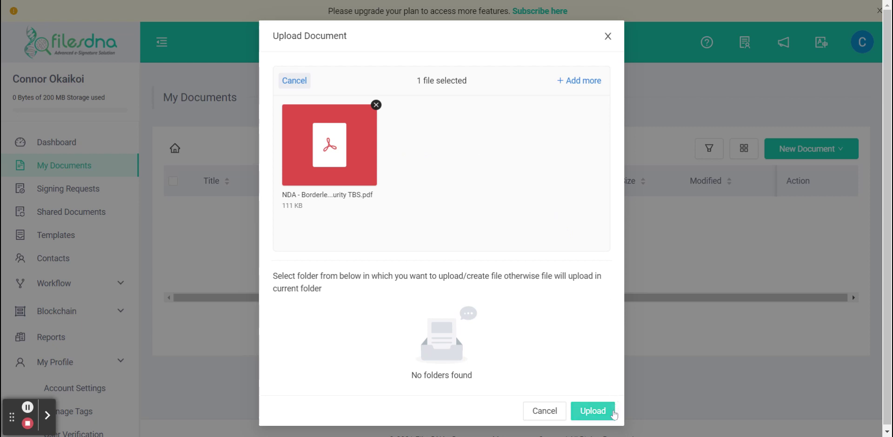
pyautogui.click(613, 413)
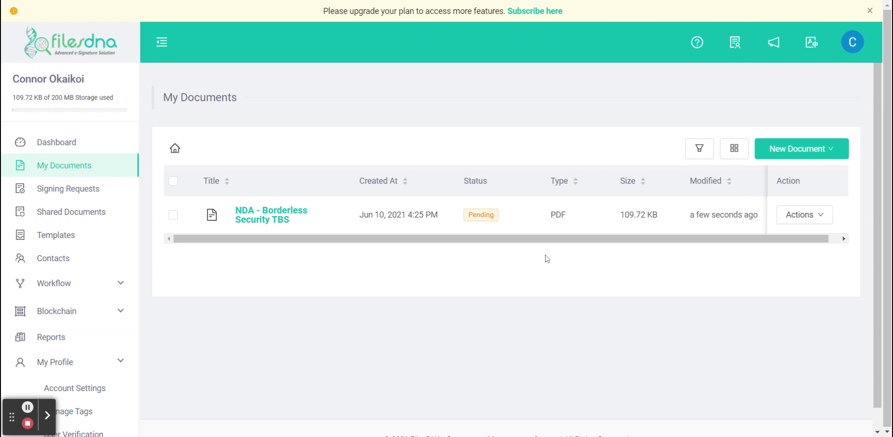
# Step: Open the NDA - Borderless Security TBS detail page and launch it in the editor
pyautogui.click(267, 215)
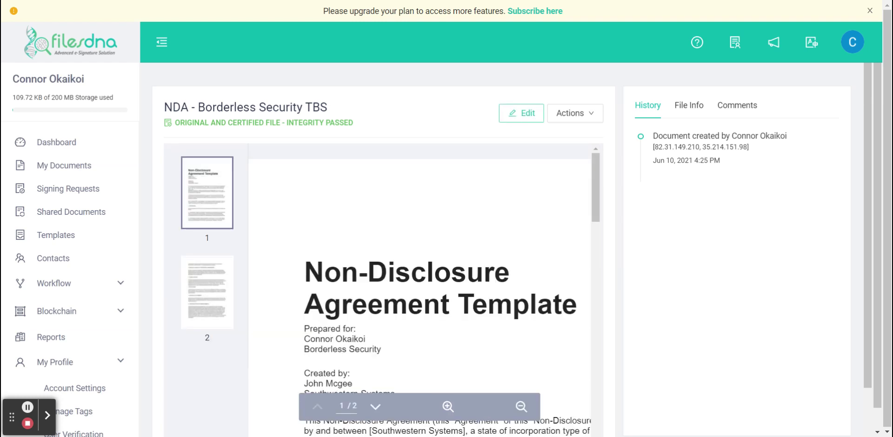
pyautogui.click(511, 117)
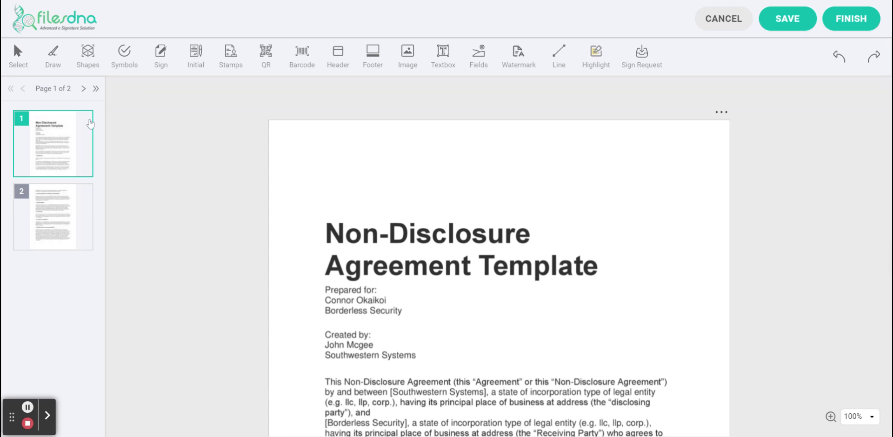
# Step: Drop the default date-and-time signature on page 1 beneath paragraph b, Confidential Information
pyautogui.click(159, 66)
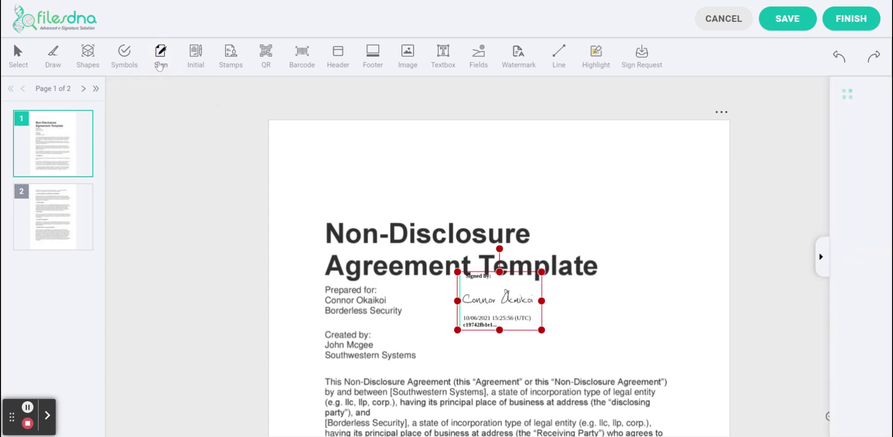
pyautogui.moveTo(510, 300)
pyautogui.mouseDown()
pyautogui.moveTo(493, 318)
pyautogui.moveTo(371, 372)
pyautogui.moveTo(375, 409)
pyautogui.mouseUp()
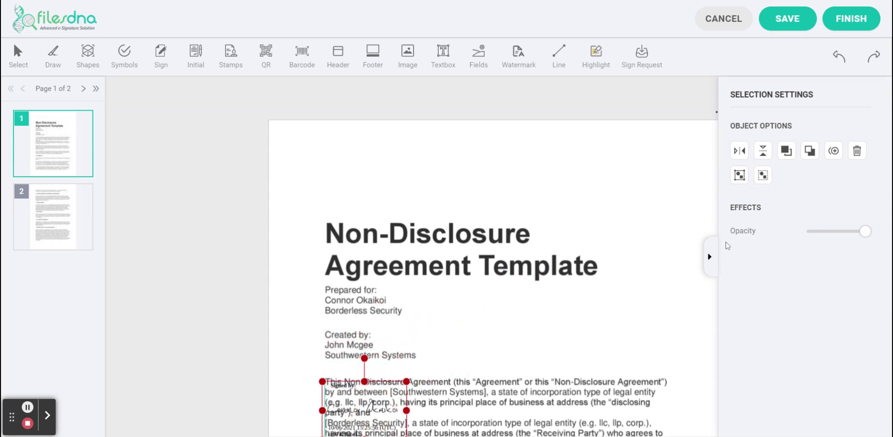
pyautogui.click(709, 257)
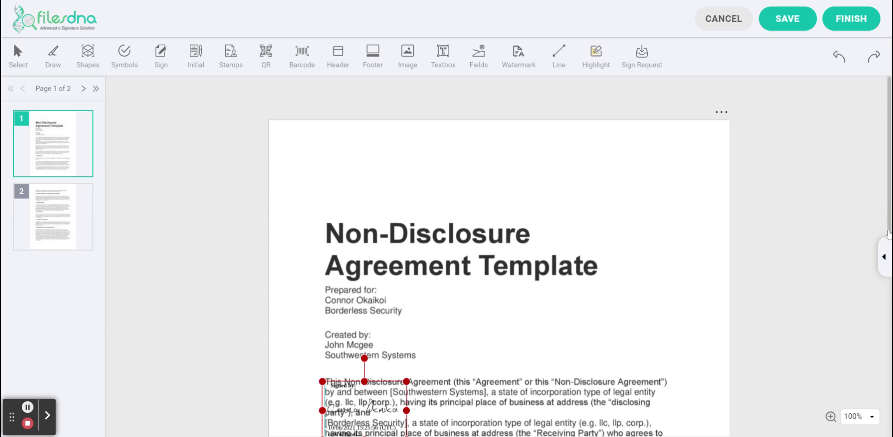
pyautogui.moveTo(889, 234); pyautogui.dragTo(888, 384)
pyautogui.moveTo(386, 113)
pyautogui.mouseDown()
pyautogui.moveTo(414, 335)
pyautogui.moveTo(373, 424)
pyautogui.moveTo(391, 434)
pyautogui.mouseUp()
# Step: Put the default signature on page 2 beneath the final paragraph ending 'inadequate.'
pyautogui.click(43, 212)
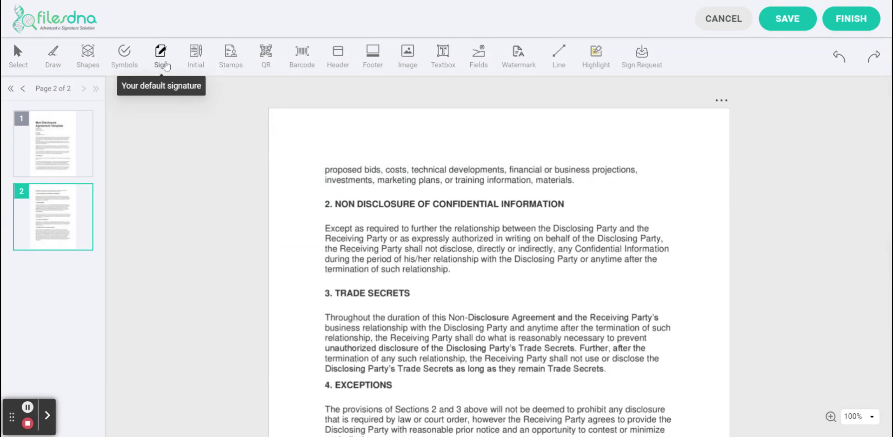
pyautogui.click(166, 67)
pyautogui.click(494, 240)
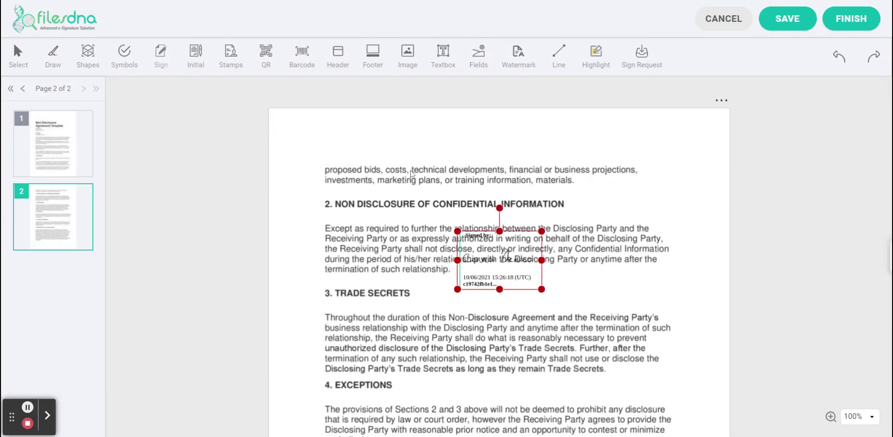
pyautogui.moveTo(511, 258)
pyautogui.mouseDown()
pyautogui.moveTo(452, 313)
pyautogui.moveTo(376, 412)
pyautogui.mouseUp()
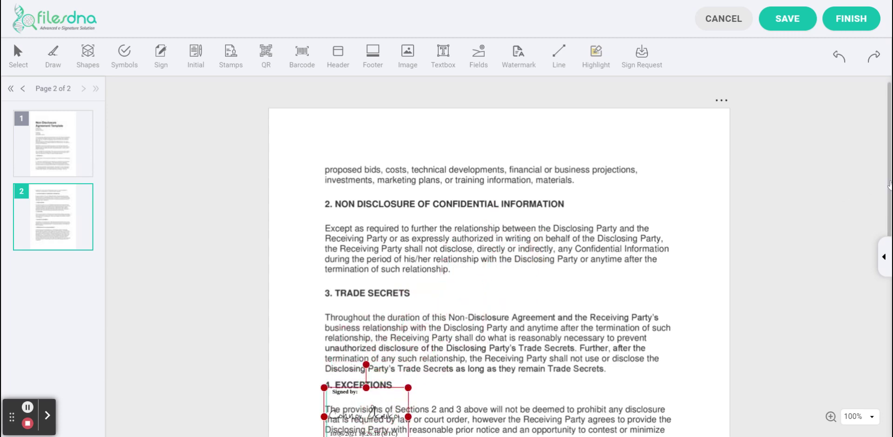
pyautogui.click(888, 184)
pyautogui.moveTo(890, 183); pyautogui.dragTo(889, 333)
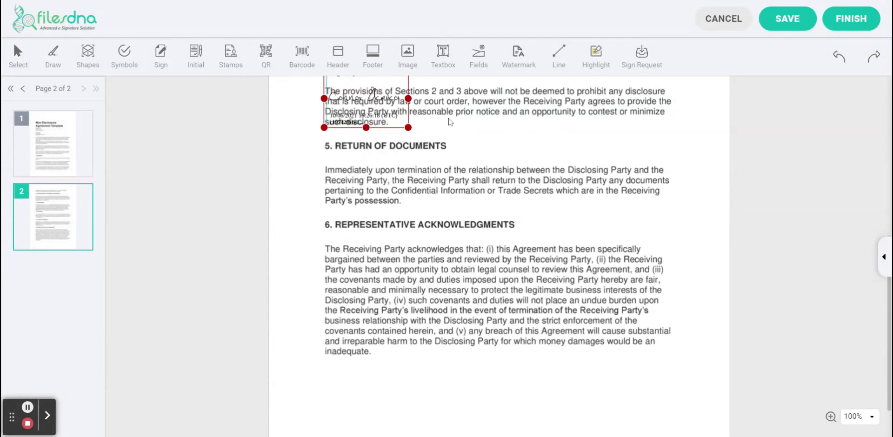
pyautogui.moveTo(352, 103)
pyautogui.mouseDown()
pyautogui.moveTo(374, 252)
pyautogui.moveTo(349, 335)
pyautogui.moveTo(351, 399)
pyautogui.mouseUp()
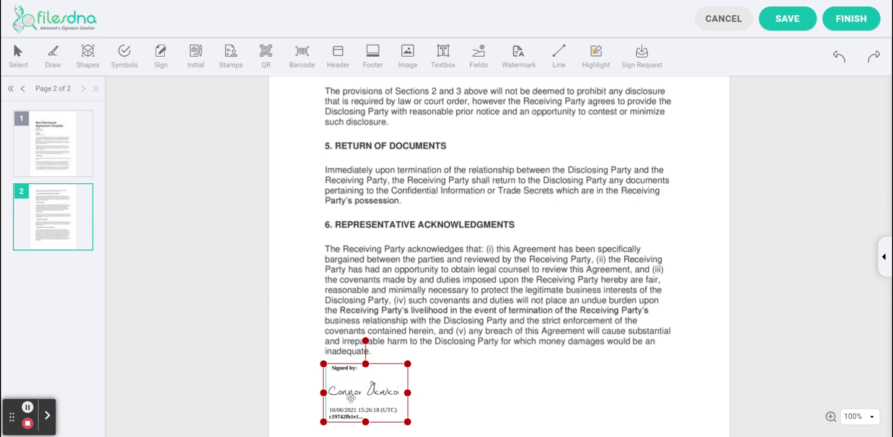
# Step: Finish editing and save the signatures into the current file with Export to PDF
pyautogui.click(865, 20)
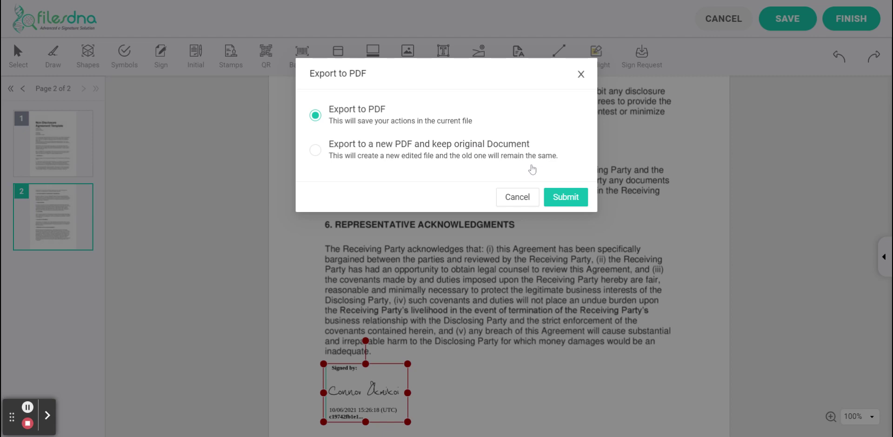
pyautogui.click(570, 200)
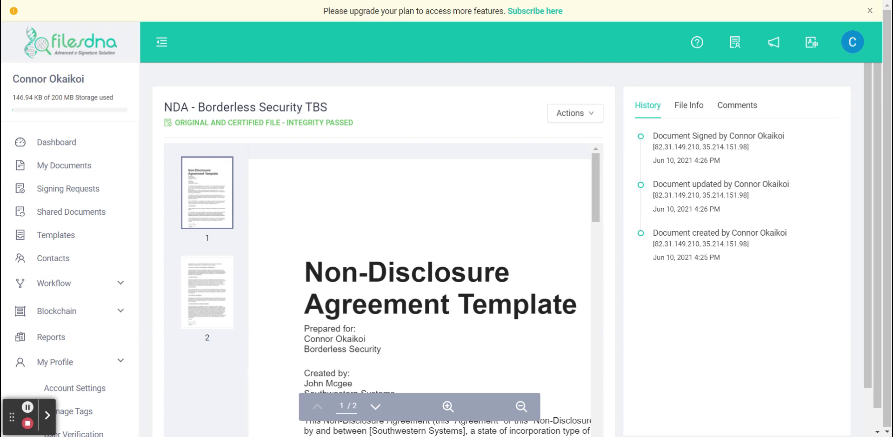
# Step: Post the comment 'hello' in the signed NDA's Comments tab
pyautogui.click(690, 107)
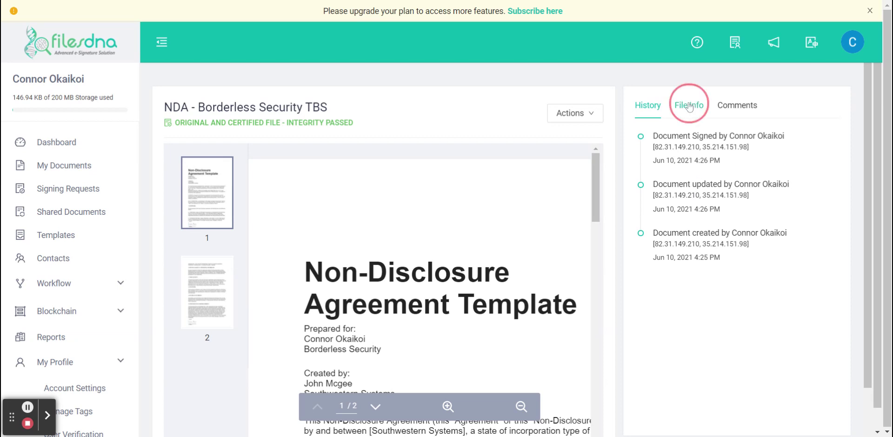
pyautogui.click(739, 106)
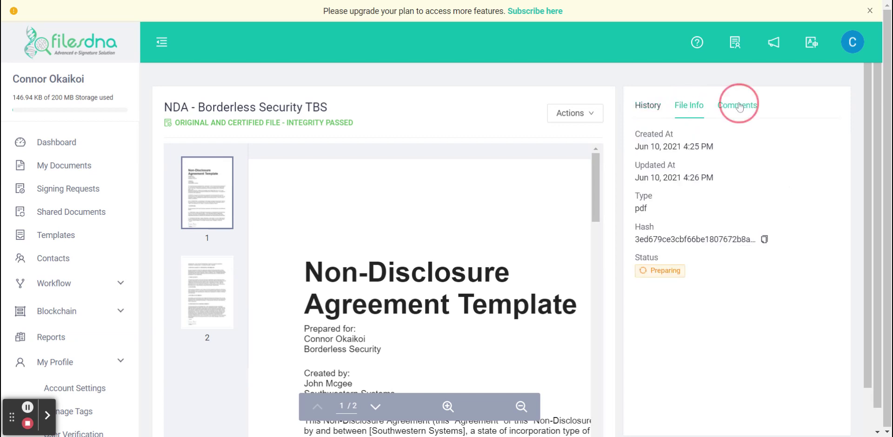
pyautogui.click(712, 381)
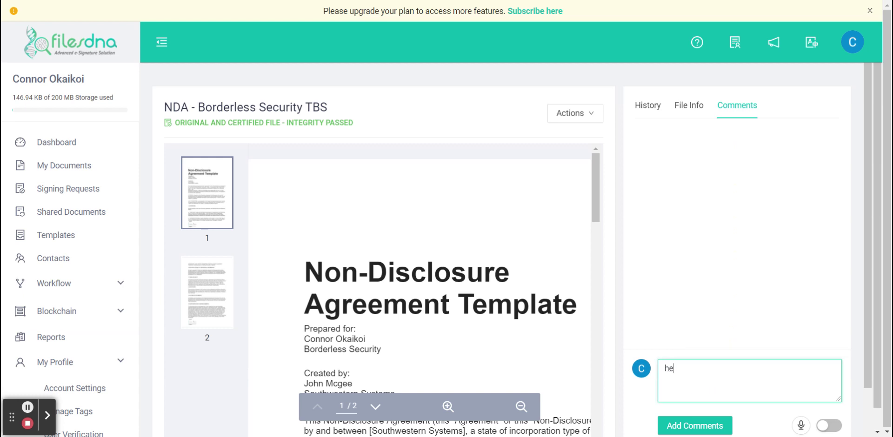
pyautogui.click(702, 428)
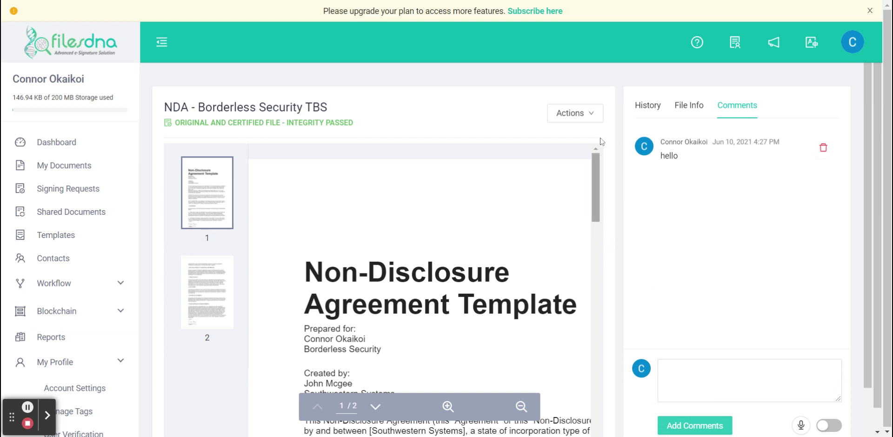
pyautogui.click(582, 114)
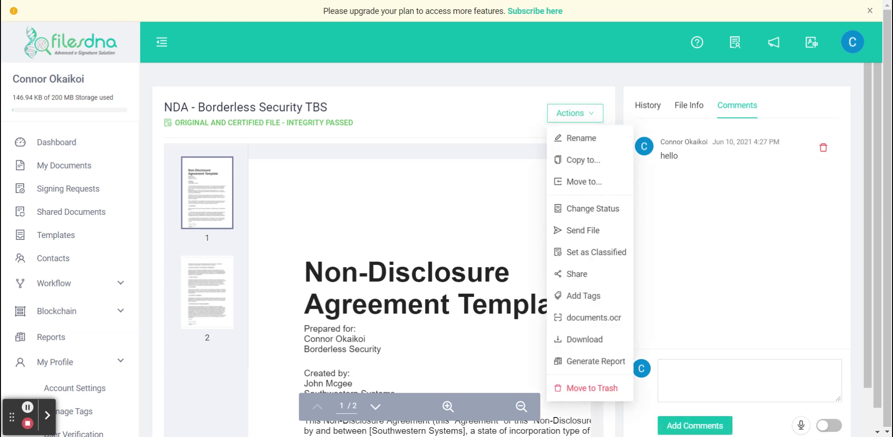
pyautogui.scroll(-5, 419, 280)
pyautogui.scroll(-5, 419, 279)
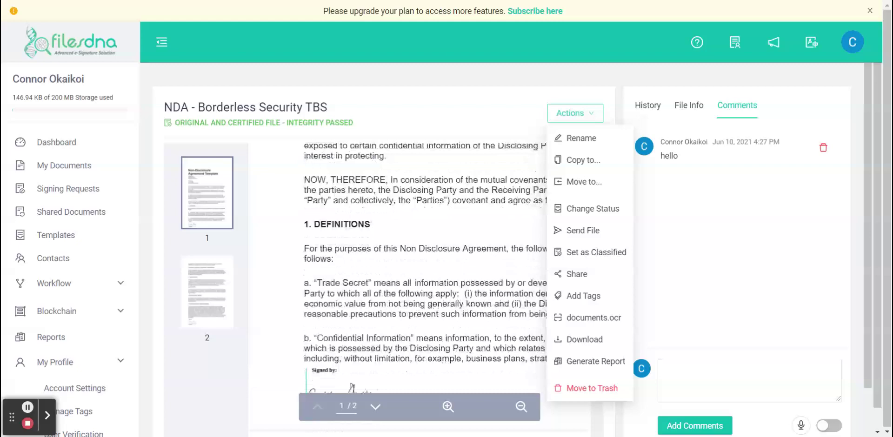
pyautogui.click(573, 230)
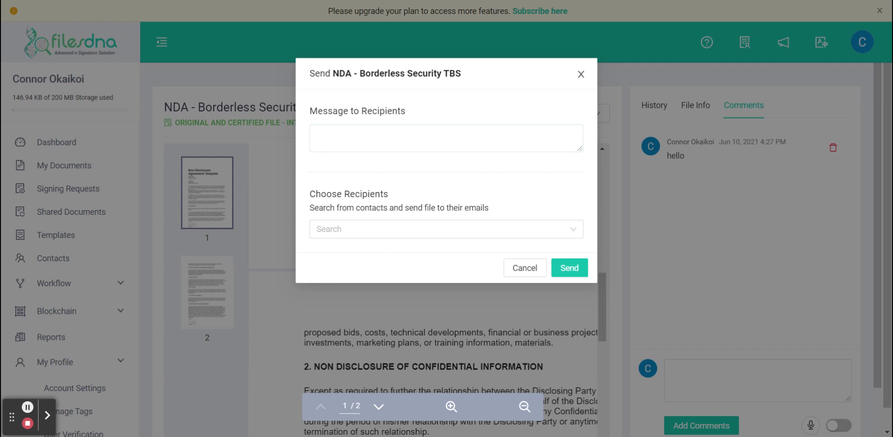
pyautogui.click(432, 229)
pyautogui.click(433, 254)
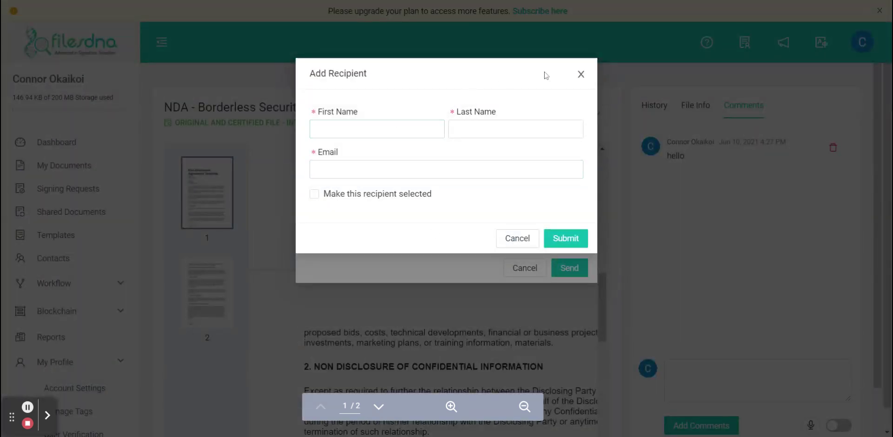
pyautogui.click(582, 74)
pyautogui.click(581, 74)
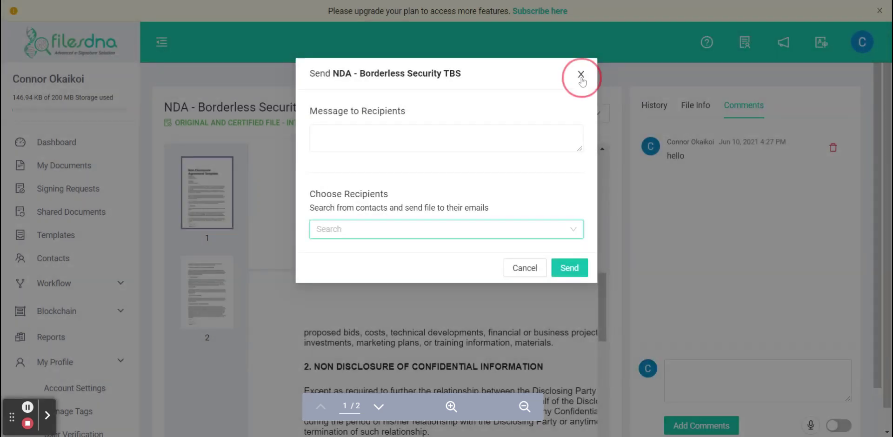
pyautogui.click(597, 116)
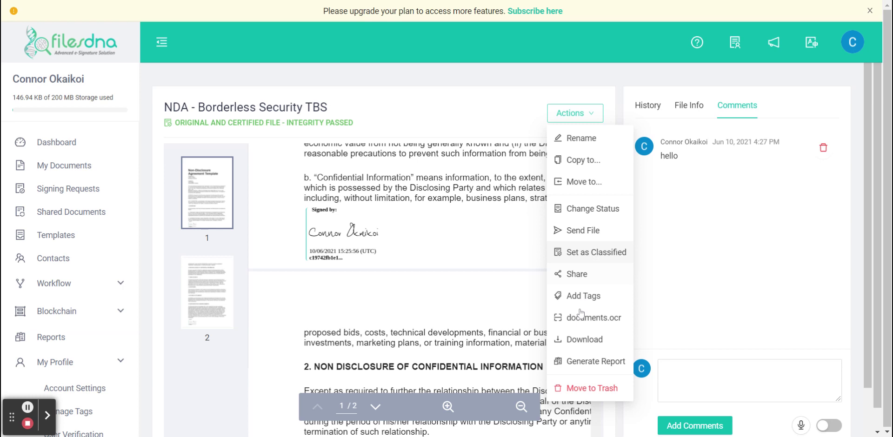
# Step: Download the signed 'NDA - Borderless Security TBS' document from the Actions menu
pyautogui.click(580, 350)
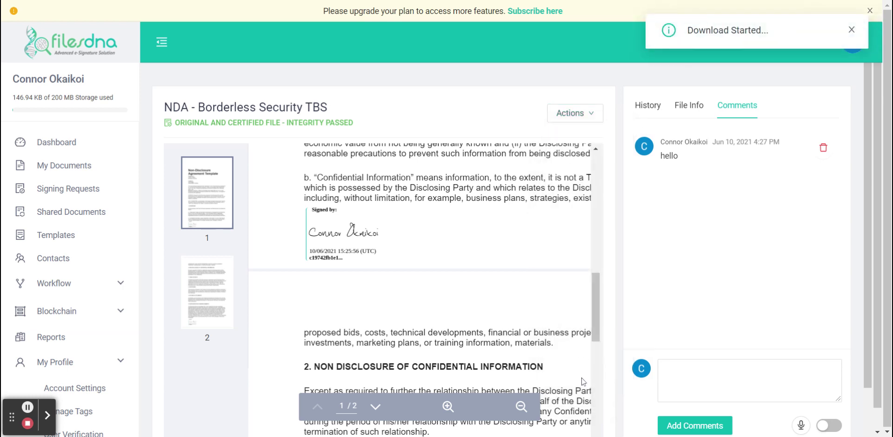